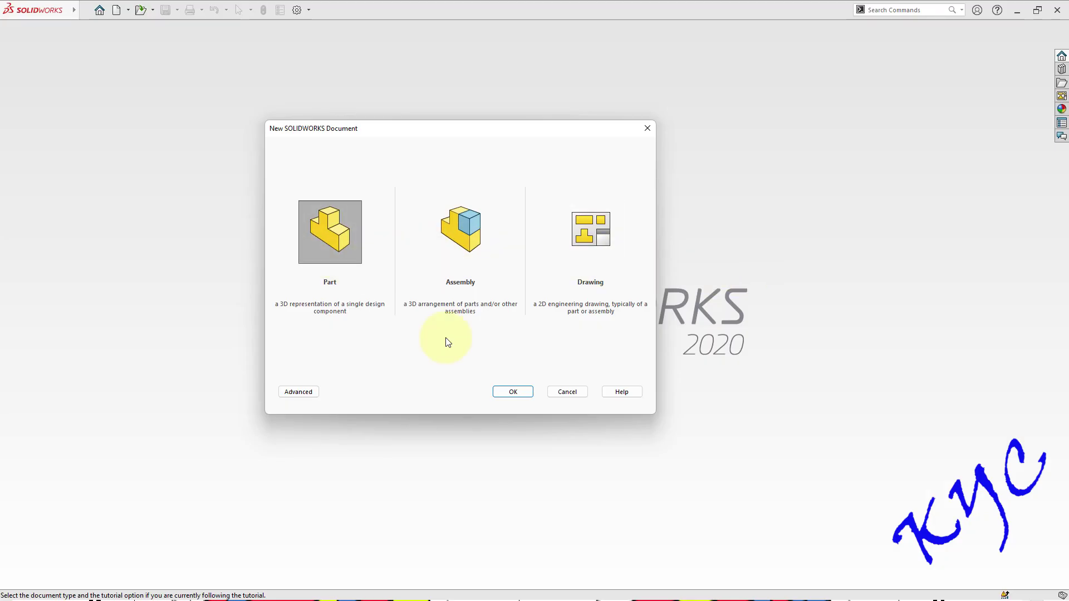
# Step: Create a new part and start a sketch on the Right Plane
pyautogui.click(513, 393)
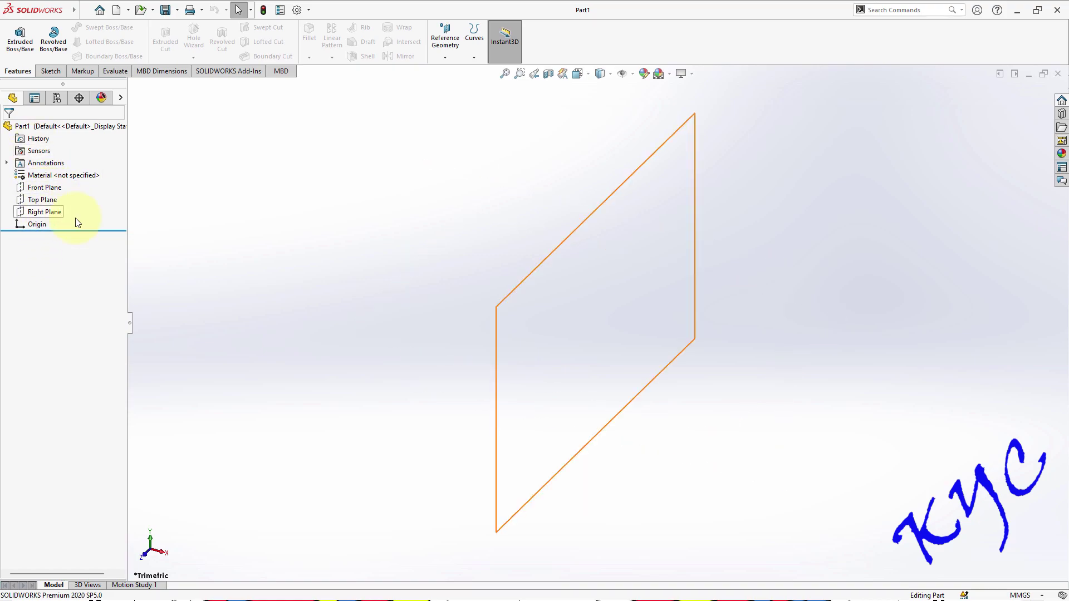
pyautogui.click(50, 212)
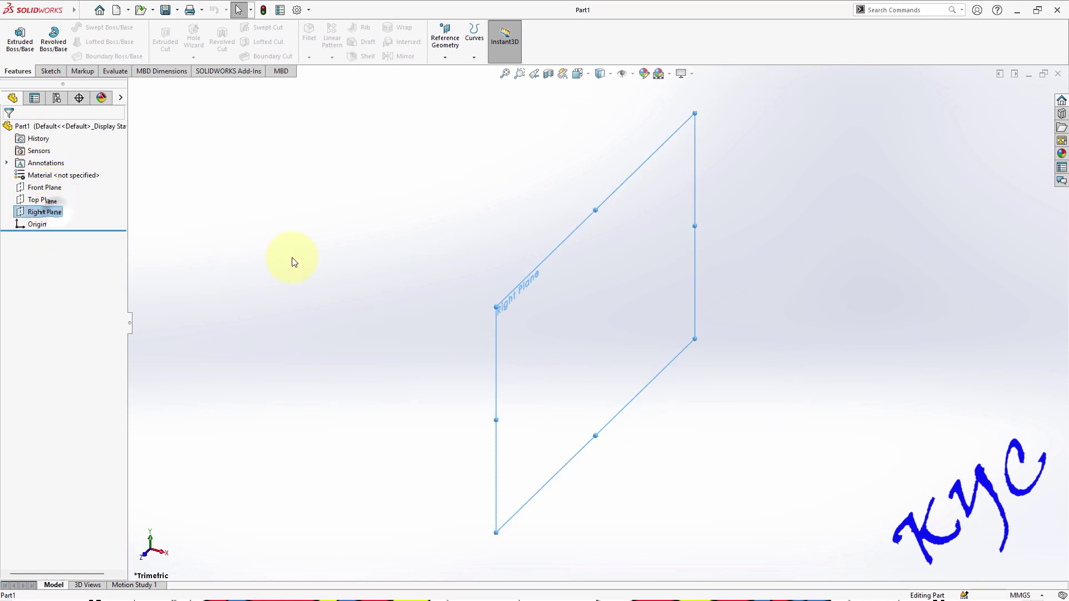
pyautogui.click(48, 74)
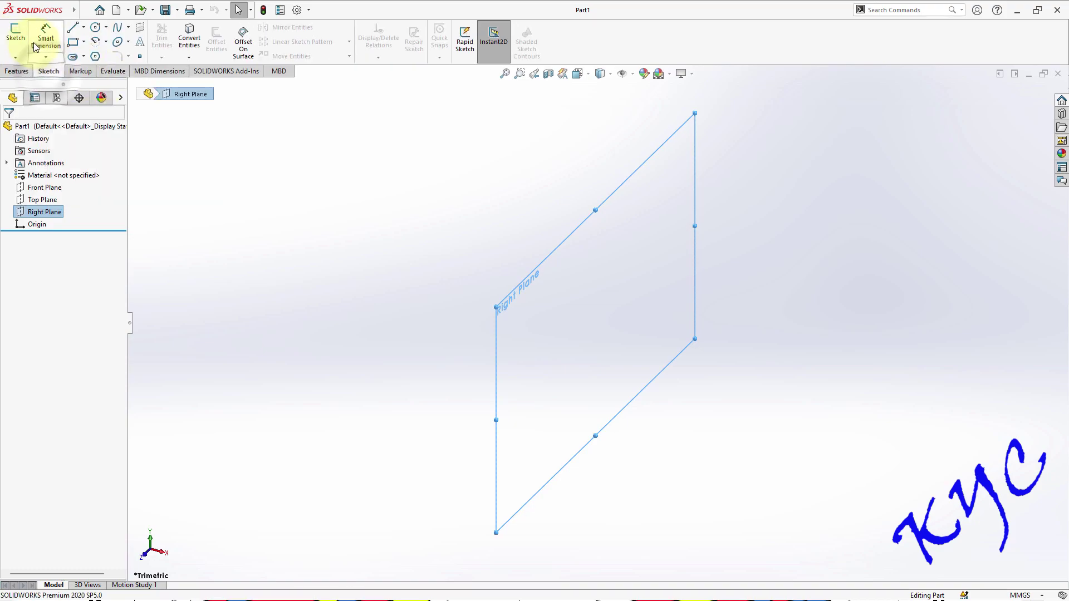
pyautogui.click(15, 36)
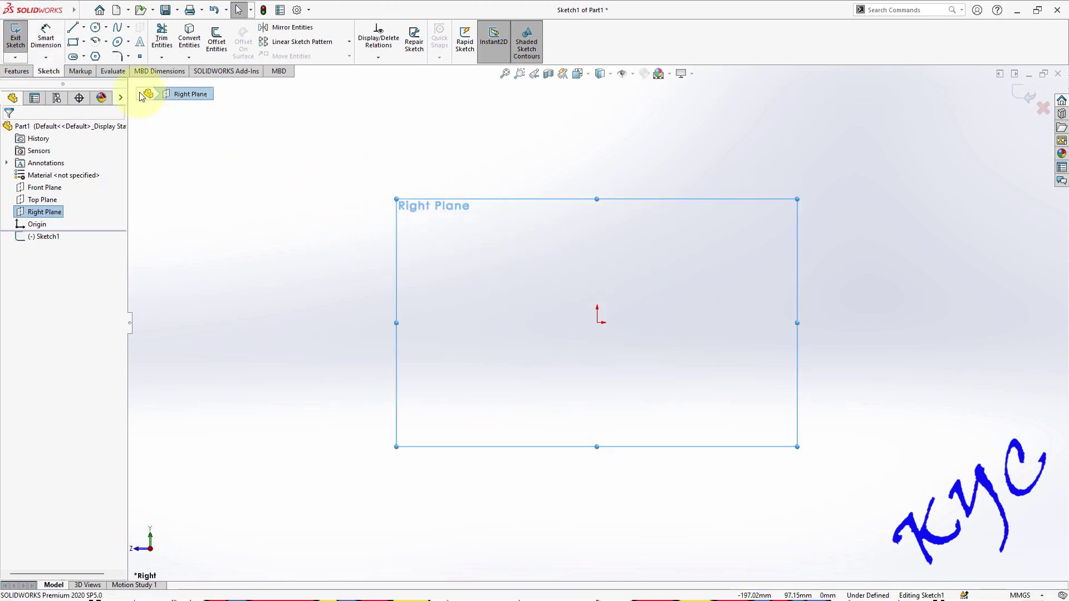
# Step: Sketch a closed right-angled triangle with its right-angle corner at the origin, one vertical side upward and a horizontal base
pyautogui.click(73, 28)
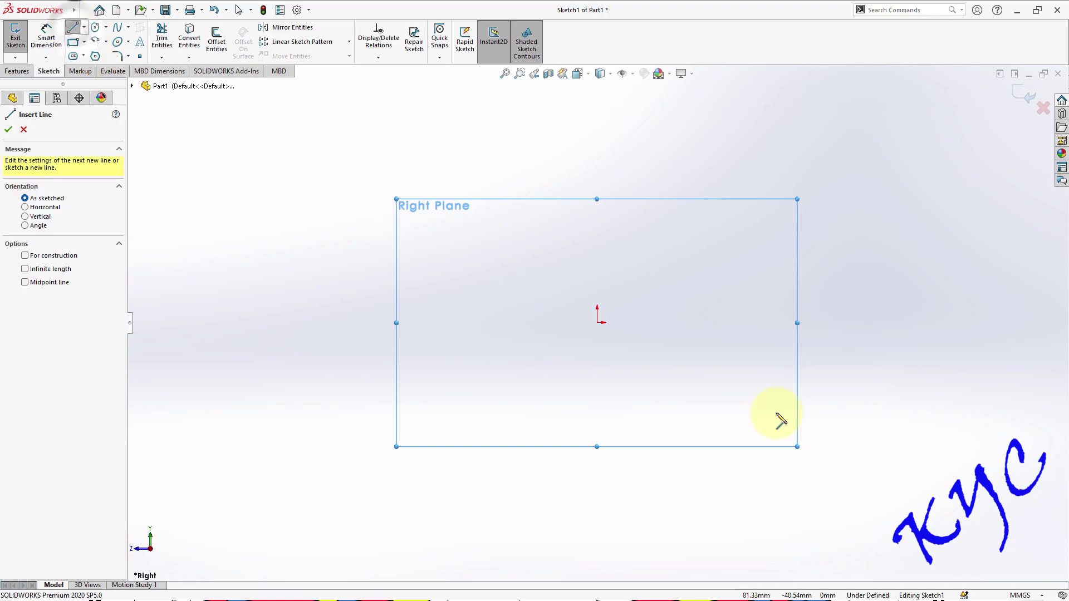
pyautogui.click(598, 322)
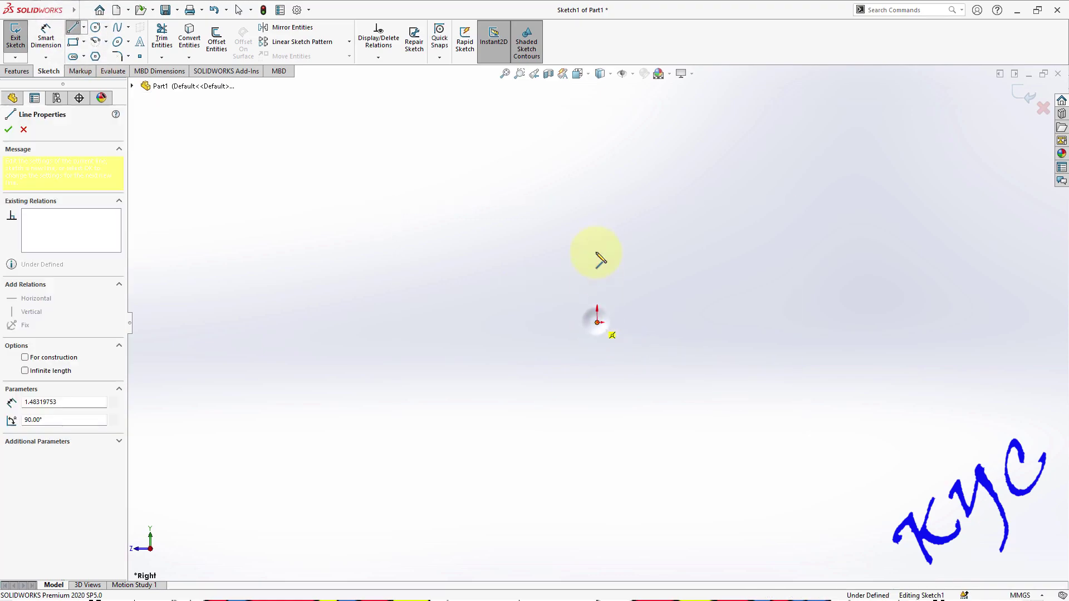
pyautogui.click(597, 203)
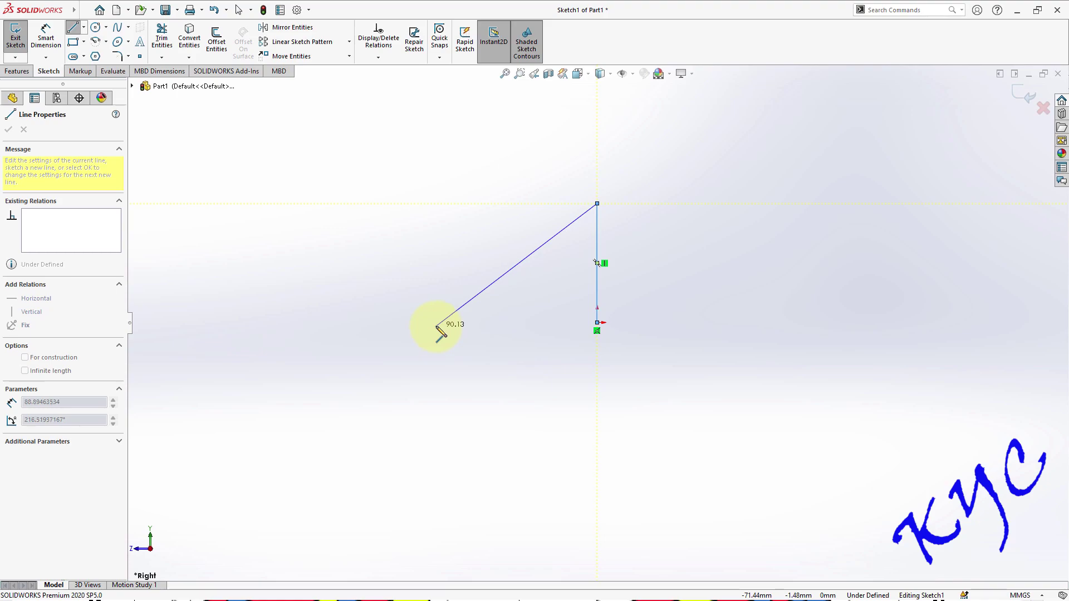
pyautogui.click(438, 322)
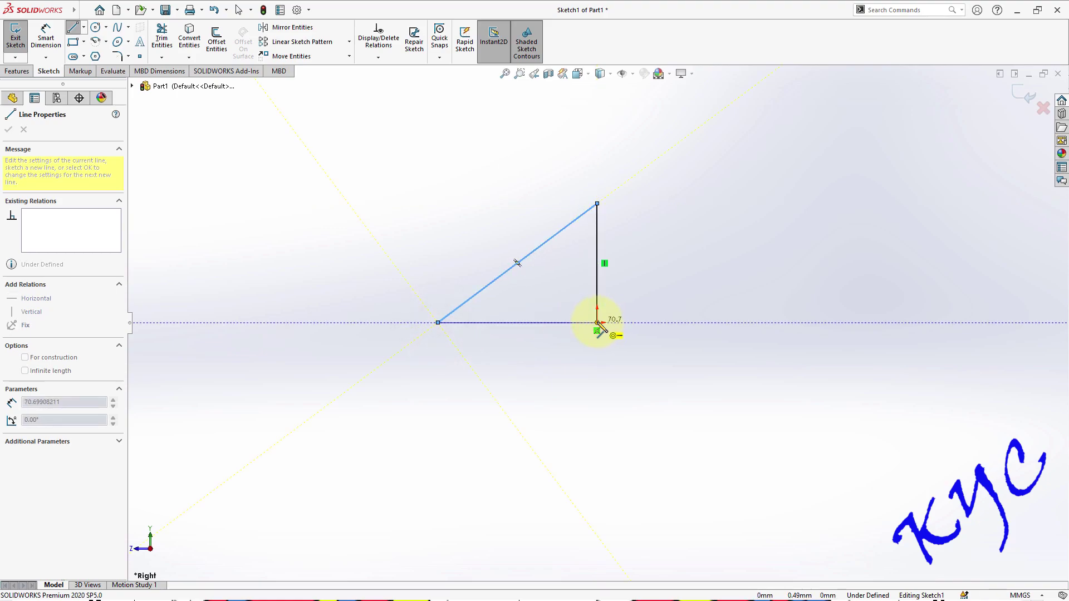
pyautogui.click(597, 323)
# Step: Dimension the triangle's vertical side as 20 mm
pyautogui.click(45, 37)
pyautogui.click(597, 281)
pyautogui.click(647, 266)
pyautogui.write('20')
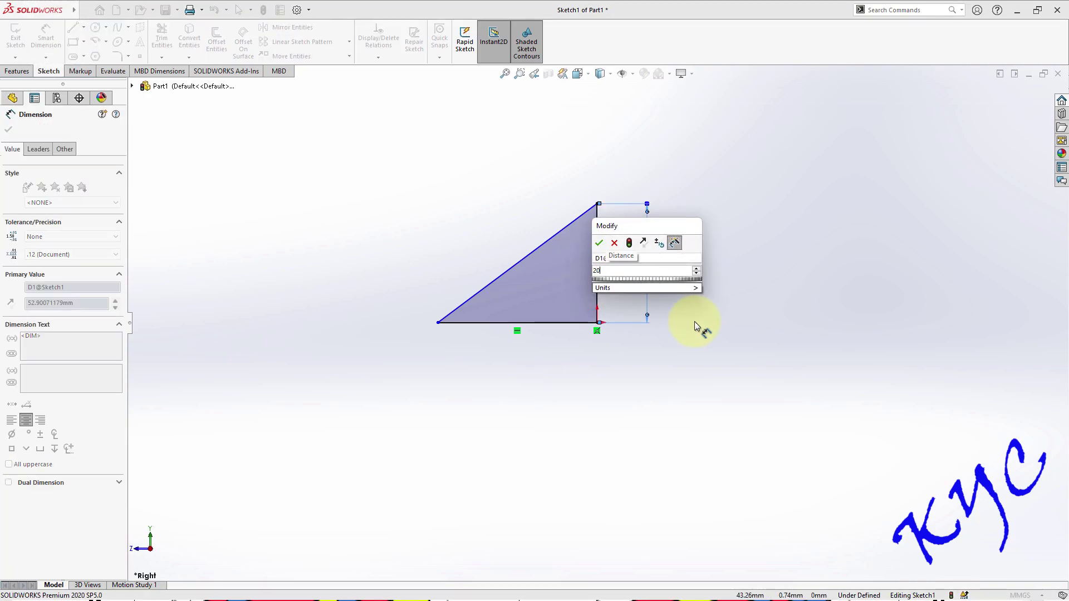
pyautogui.click(599, 243)
# Step: Dimension the triangle's horizontal base as 35 mm and exit the sketch
pyautogui.click(532, 326)
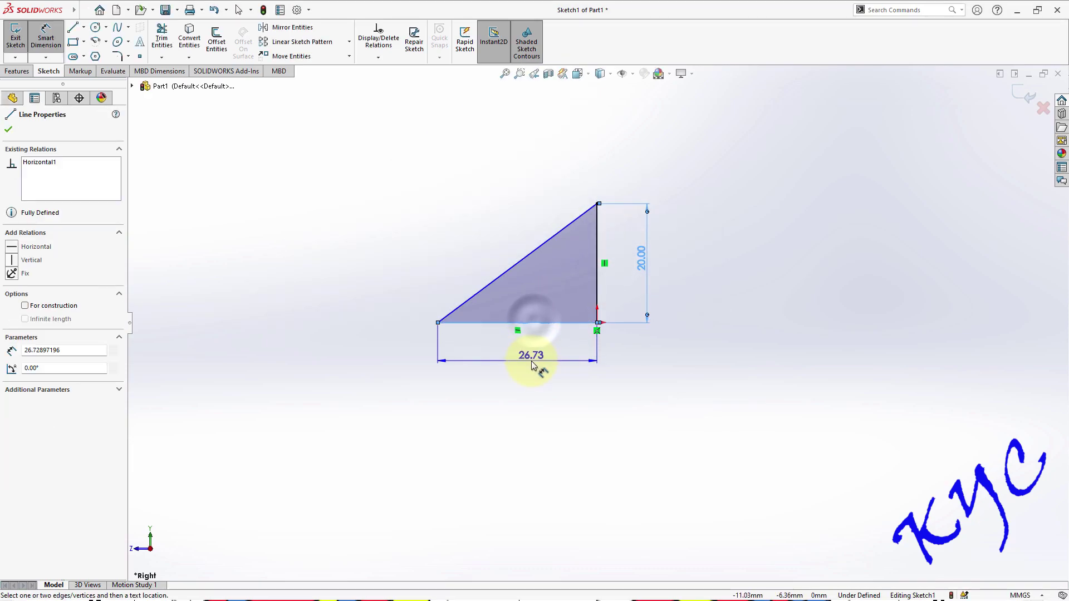
pyautogui.click(531, 360)
pyautogui.write('35')
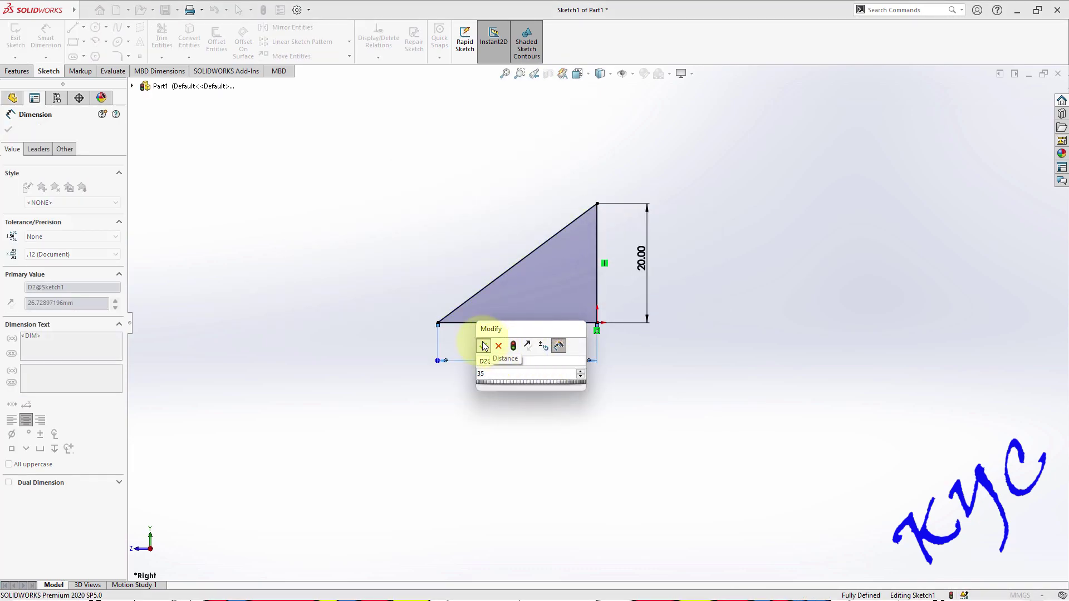
pyautogui.click(483, 346)
pyautogui.click(880, 328)
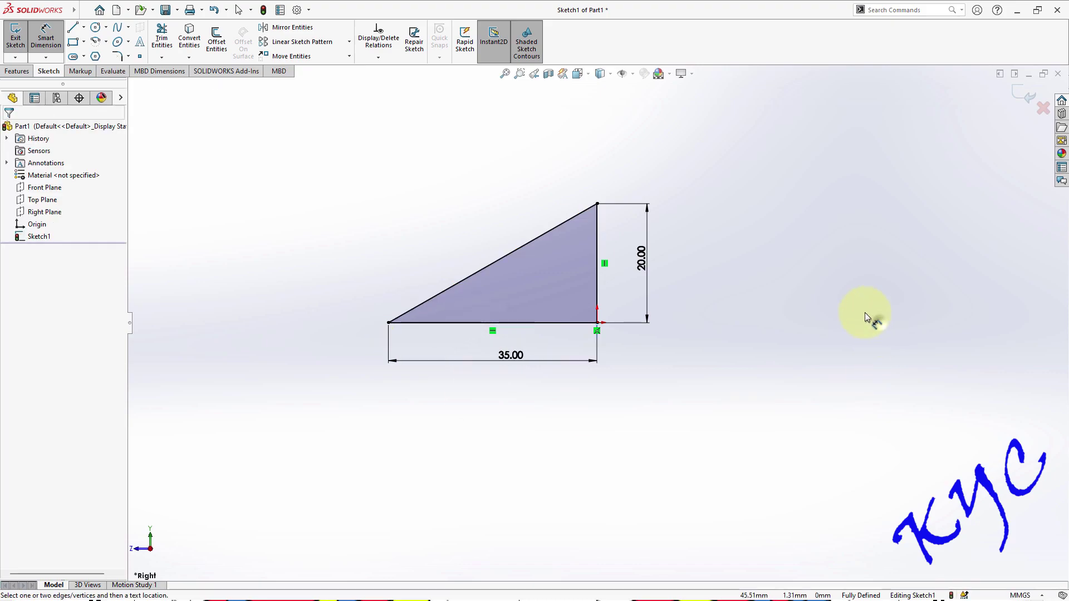
pyautogui.click(1024, 99)
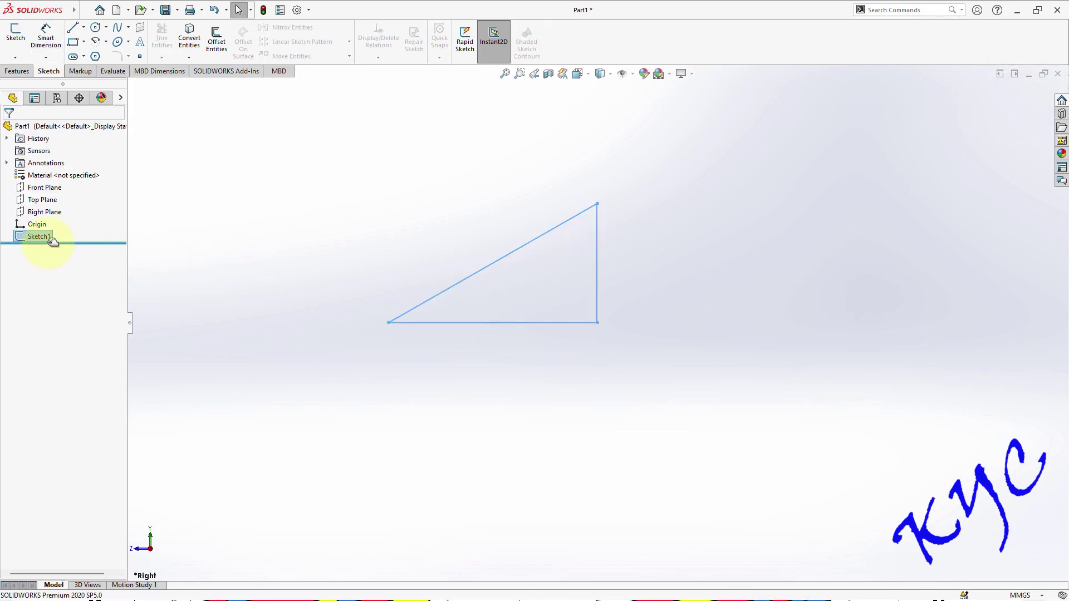
# Step: Extrude the triangle sketch as a boss with a blind depth of 15 mm
pyautogui.click(17, 72)
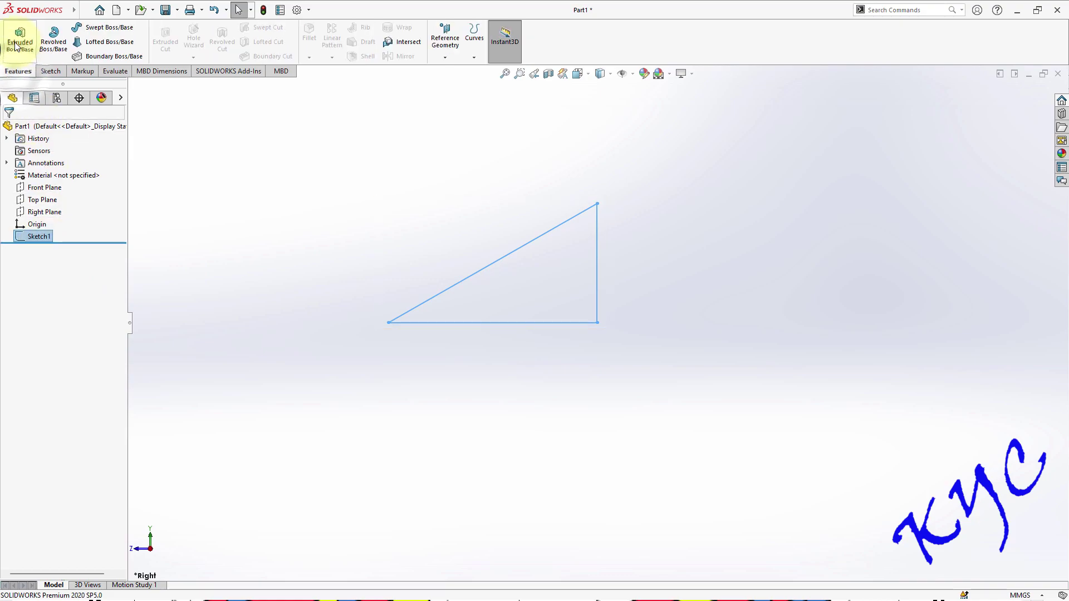
pyautogui.click(20, 37)
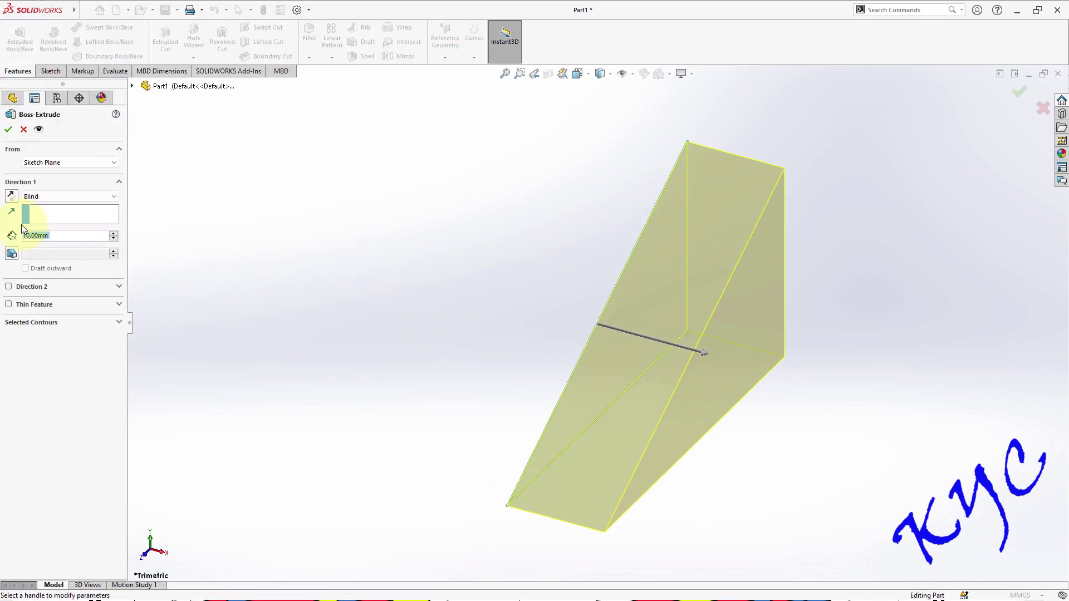
pyautogui.write('15')
pyautogui.press('Return')
pyautogui.click(7, 131)
pyautogui.click(551, 223)
pyautogui.moveTo(896, 312); pyautogui.dragTo(827, 418, button='middle')
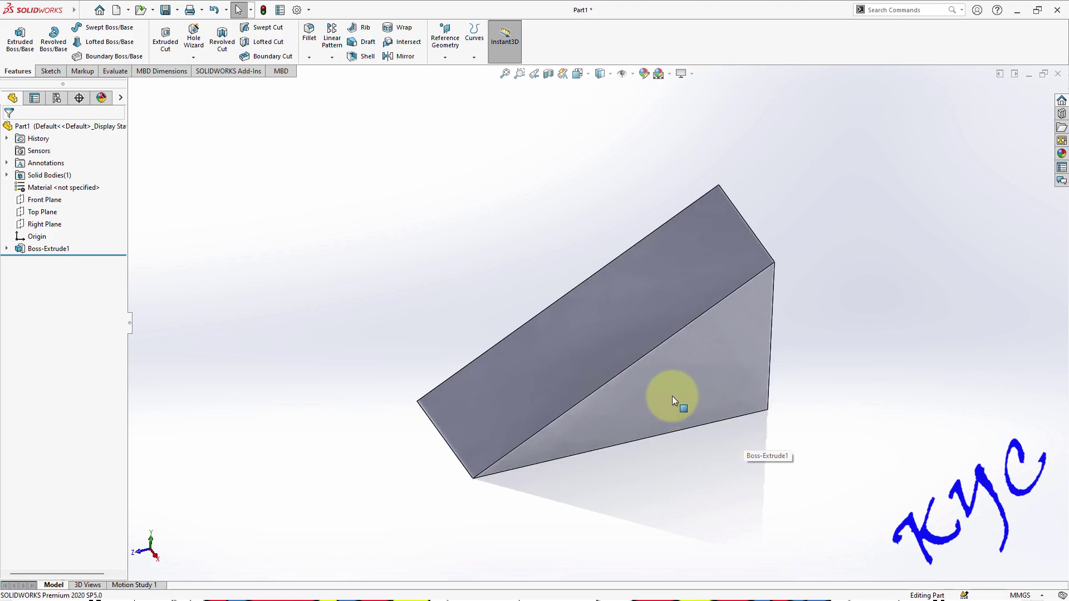
# Step: Save the part as 7.1 in the CAEG folder and make a new drawing from it
pyautogui.click(165, 12)
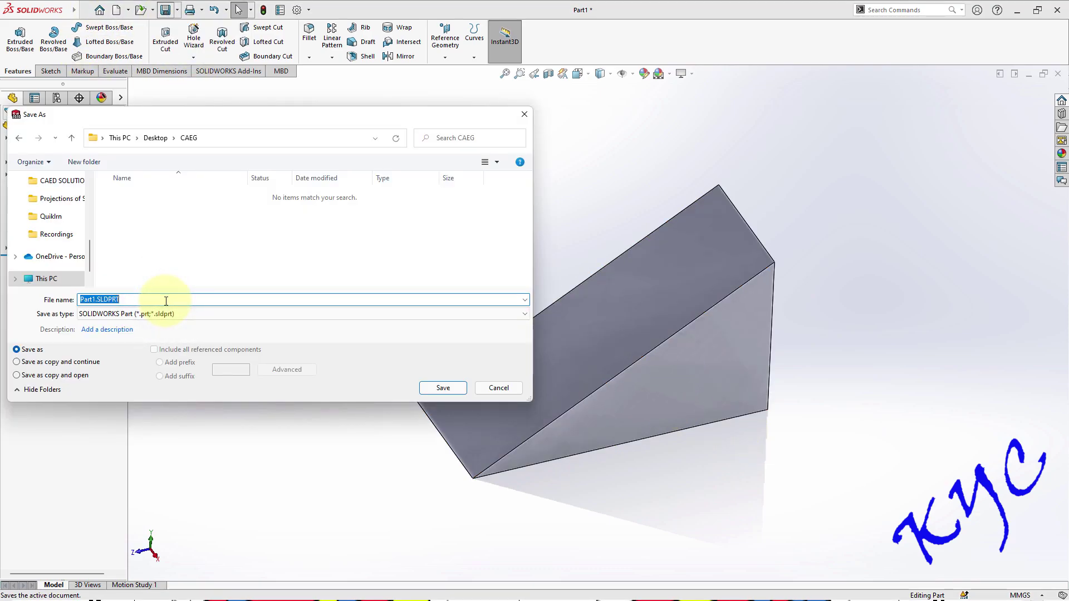
pyautogui.press('Return')
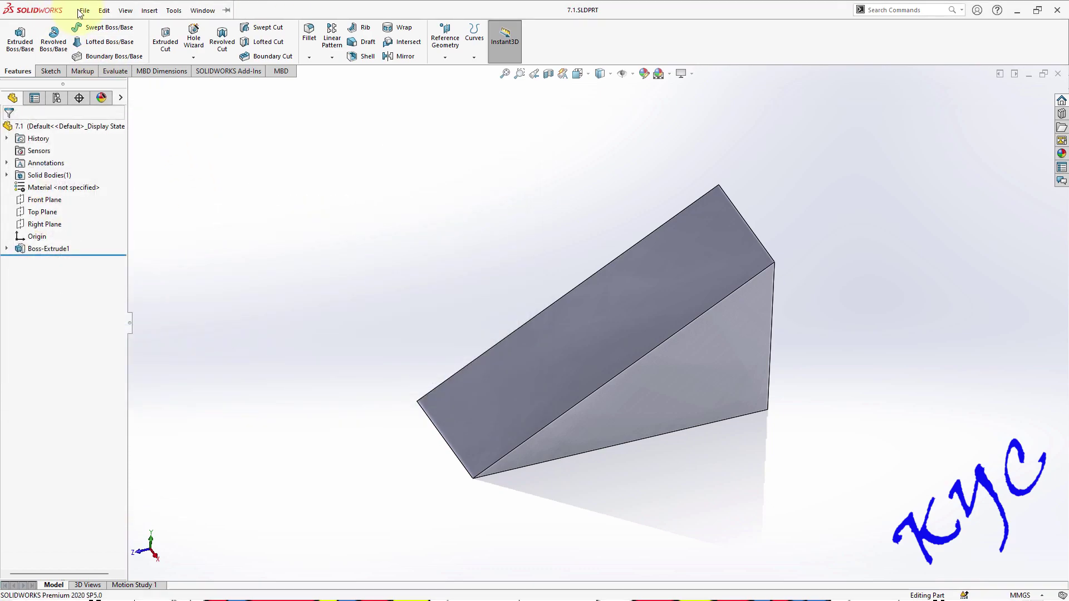
pyautogui.click(84, 10)
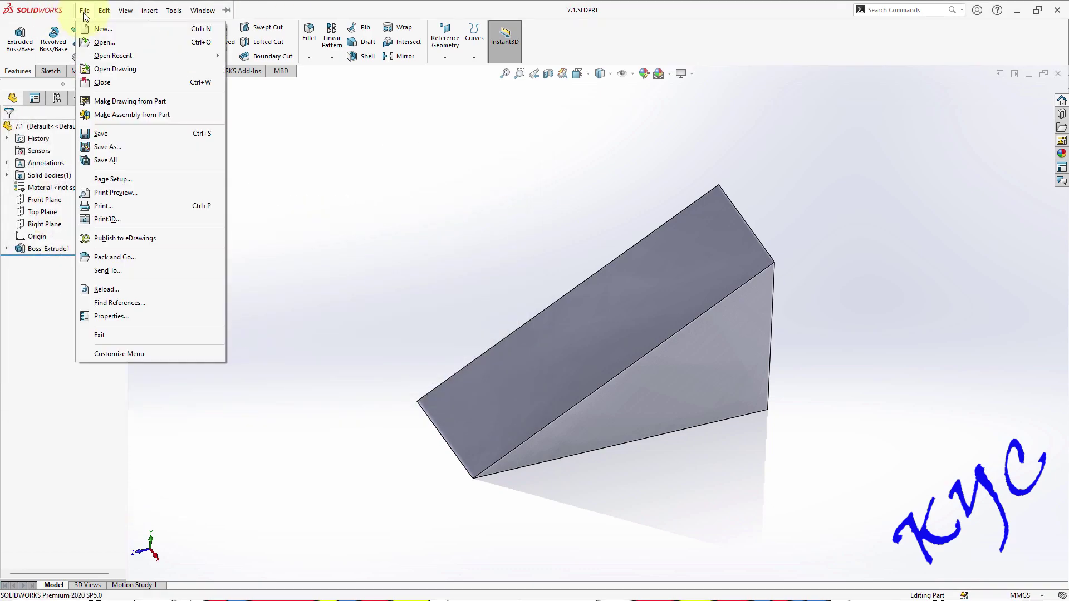
pyautogui.click(135, 104)
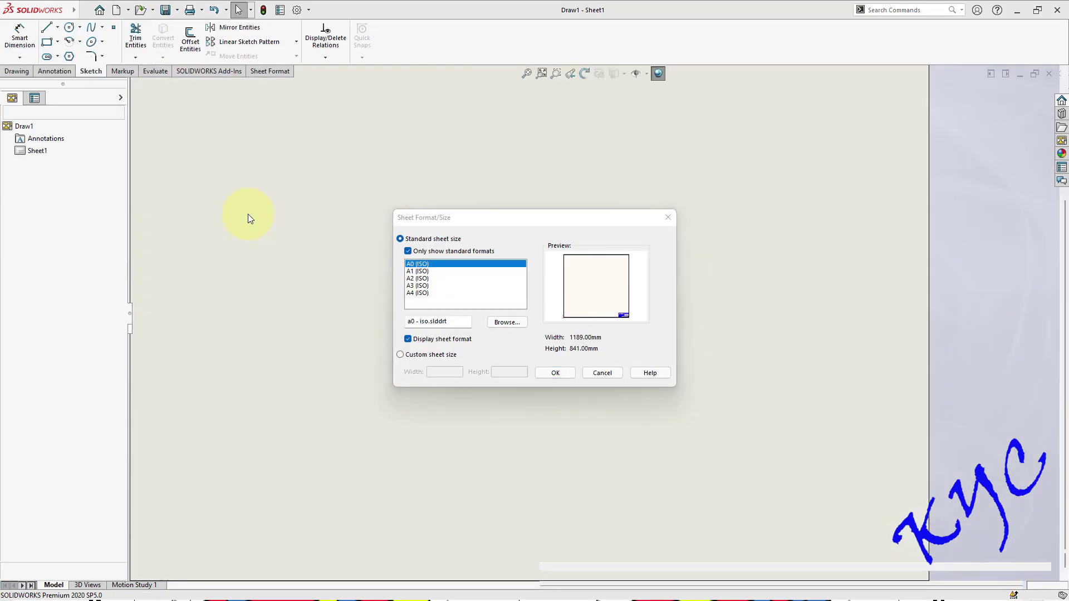
# Step: Give the drawing a custom sheet size 297 mm wide and 210 mm high, without a displayed sheet format
pyautogui.click(419, 286)
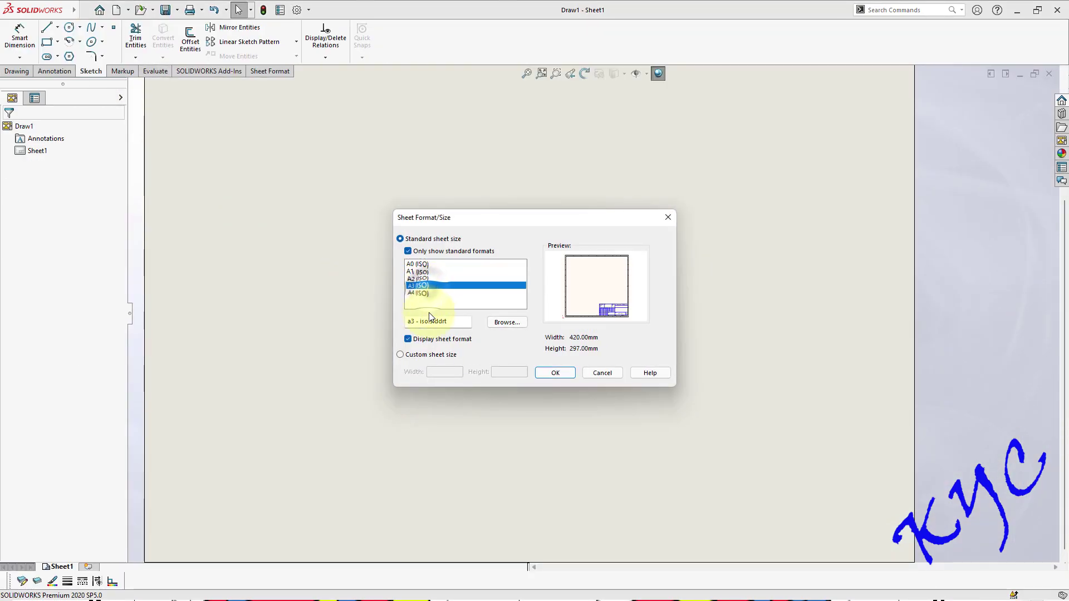
pyautogui.click(418, 294)
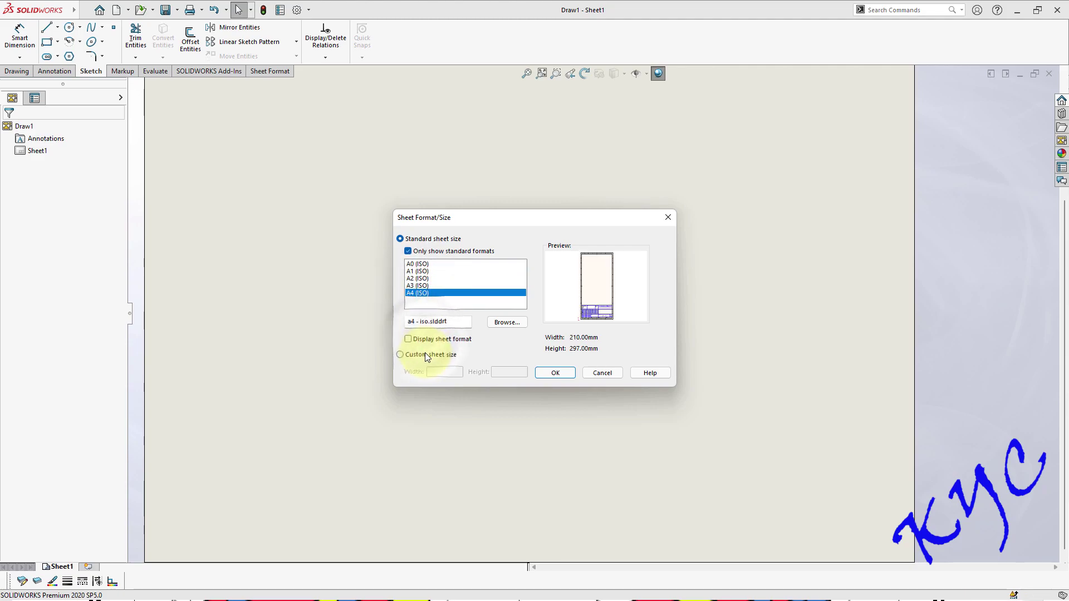
pyautogui.click(401, 355)
pyautogui.moveTo(456, 372); pyautogui.dragTo(423, 372)
pyautogui.write('2')
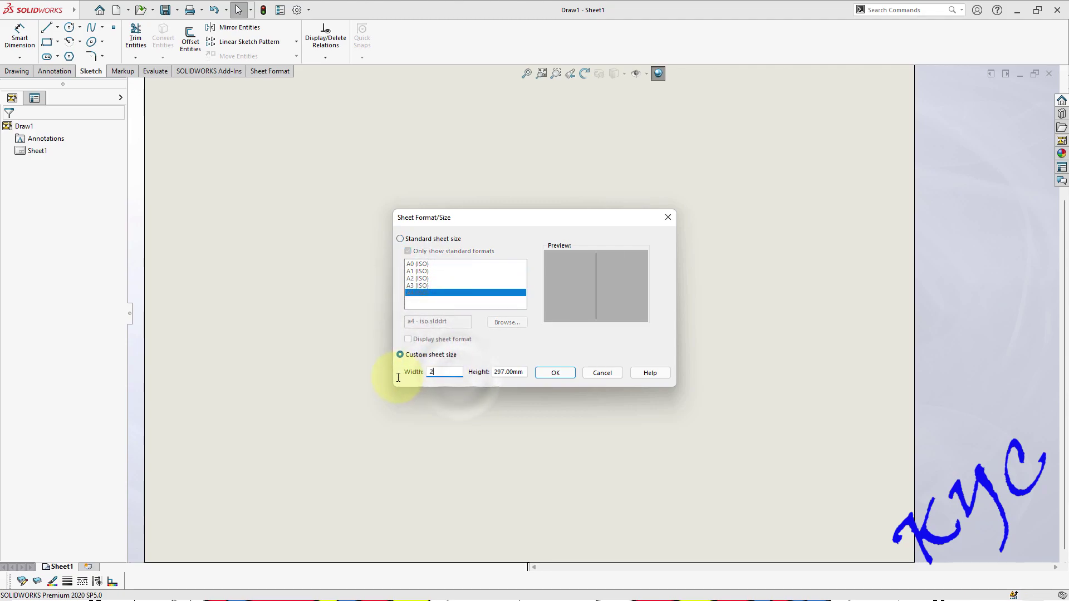
pyautogui.write('97')
pyautogui.press('Tab')
pyautogui.write('2')
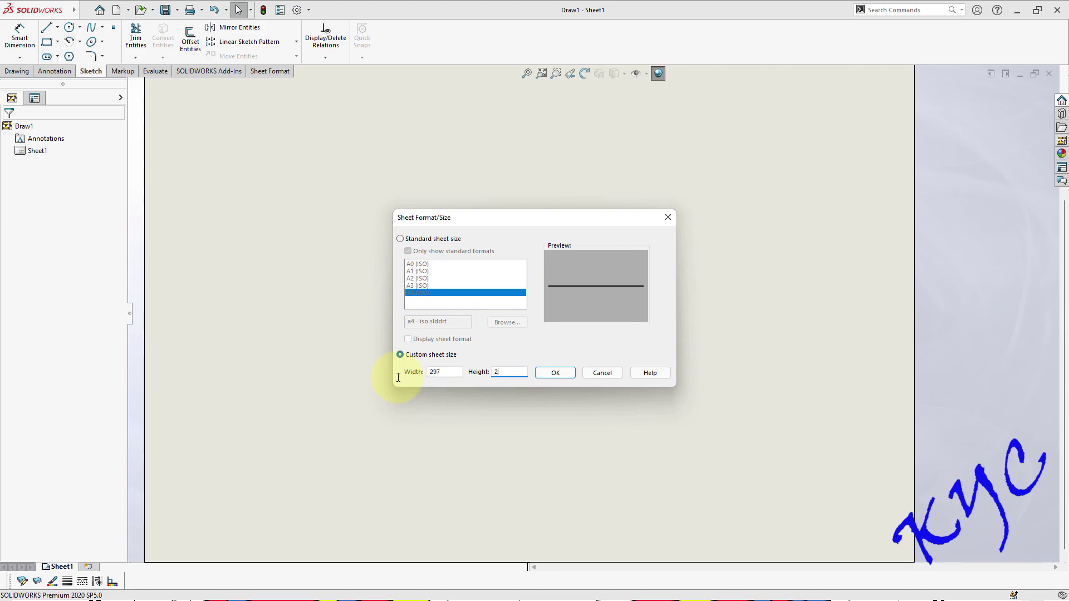
pyautogui.write('10')
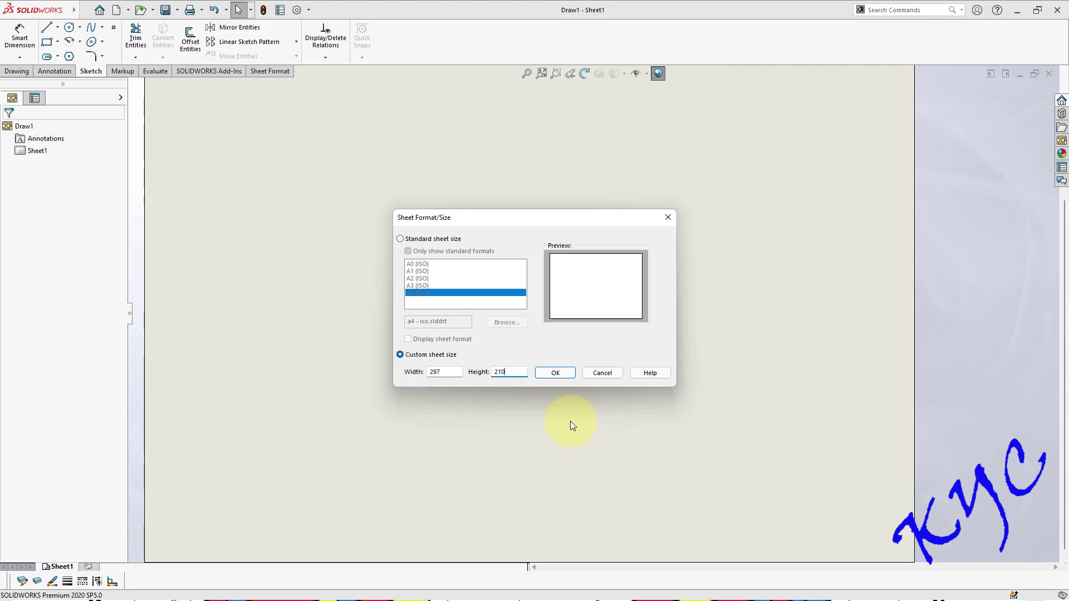
pyautogui.click(556, 373)
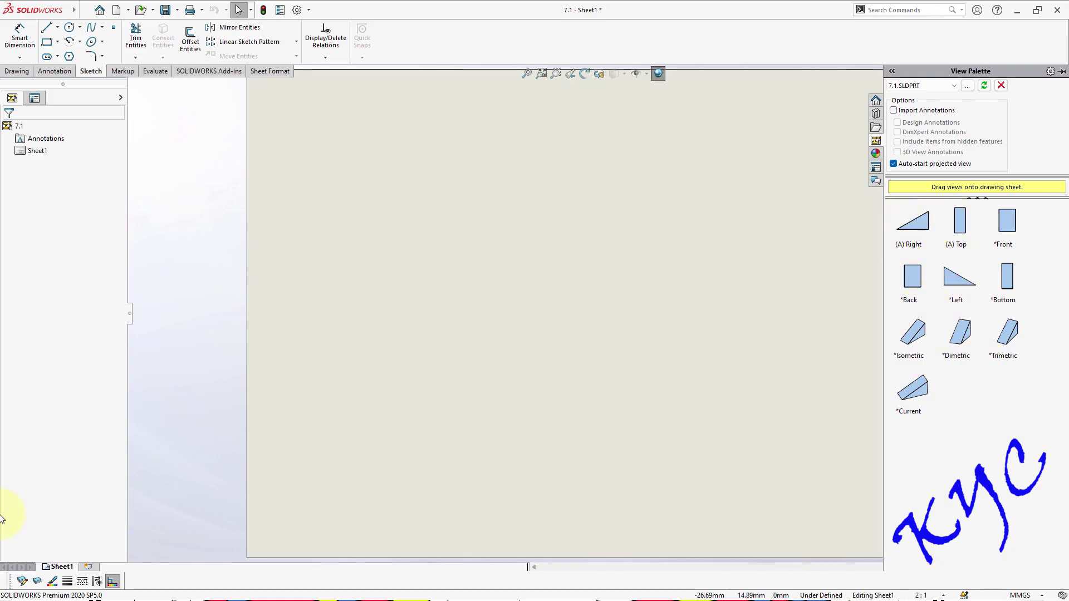
# Step: Set Sheet1's type of projection to first angle in the sheet properties and apply the changes
pyautogui.rightClick(62, 568)
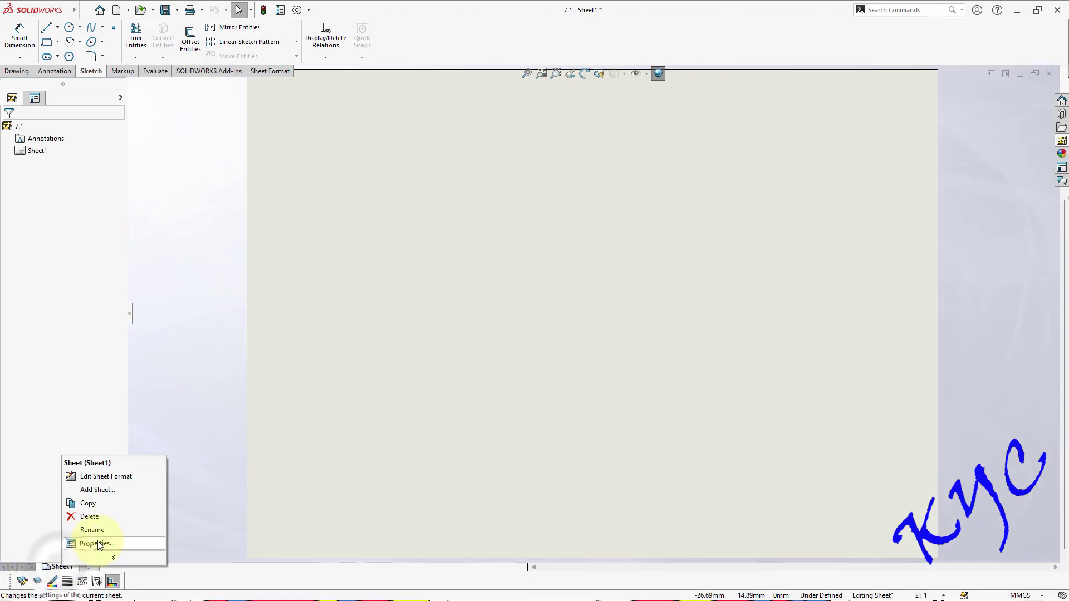
pyautogui.click(89, 544)
pyautogui.click(351, 81)
pyautogui.click(358, 325)
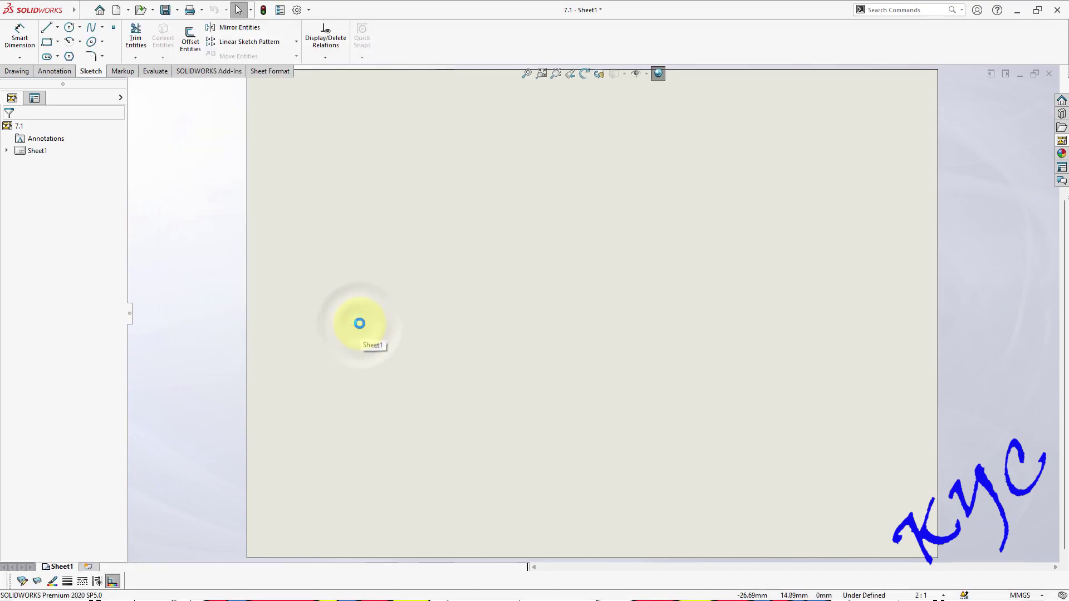
# Step: Place the front view in the sheet's upper-left area, with the top view projected below it and the right view to its left
pyautogui.click(1062, 141)
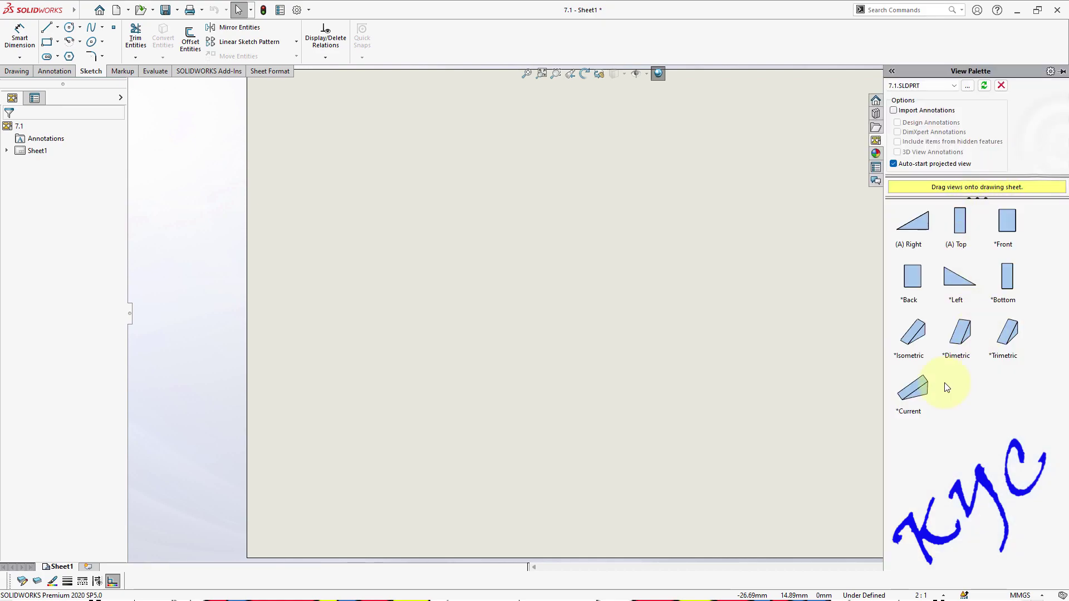
pyautogui.moveTo(1008, 228); pyautogui.dragTo(398, 213)
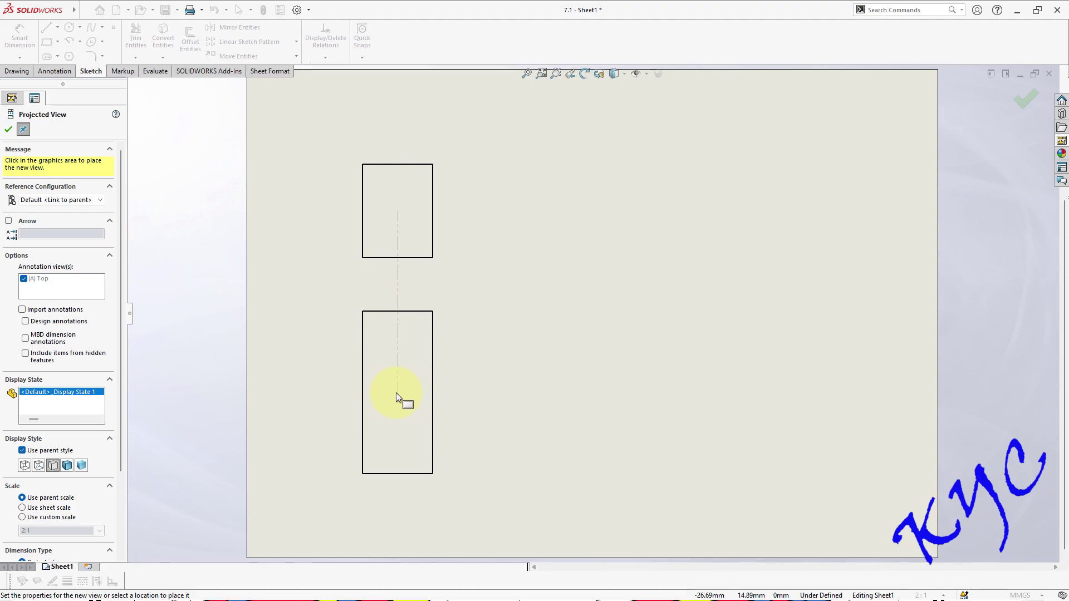
pyautogui.click(396, 393)
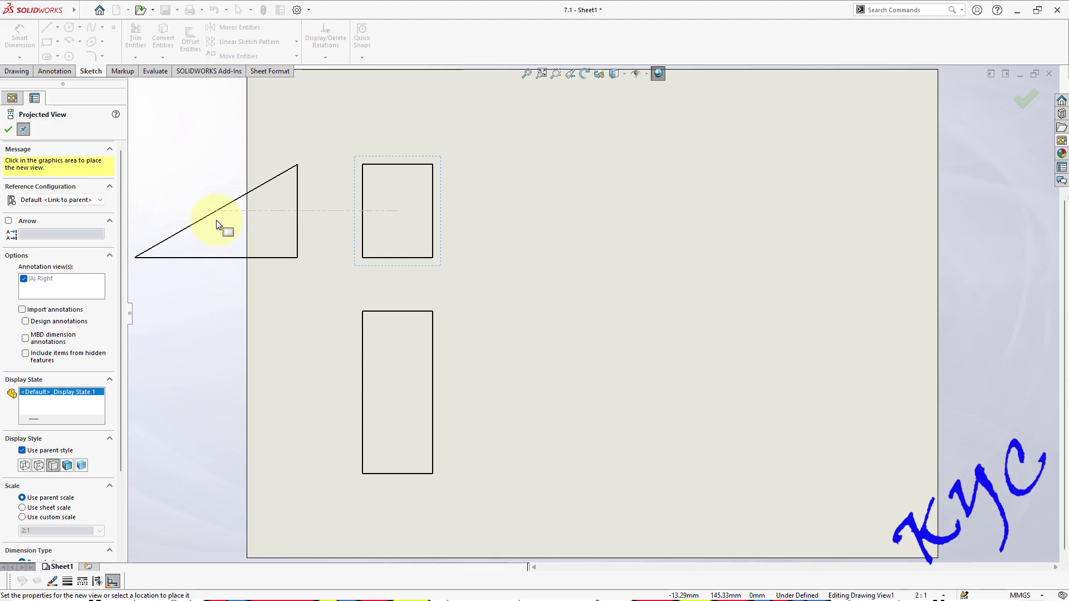
pyautogui.press('f')
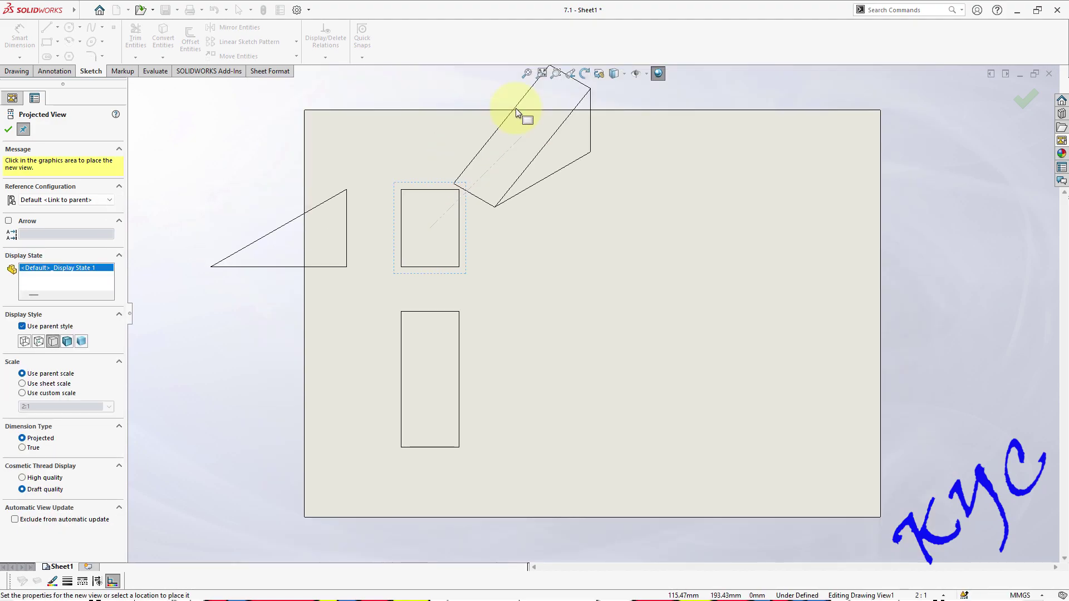
# Step: Add a projected isometric view from the front view and move it to the empty right-hand area of the sheet
pyautogui.click(558, 129)
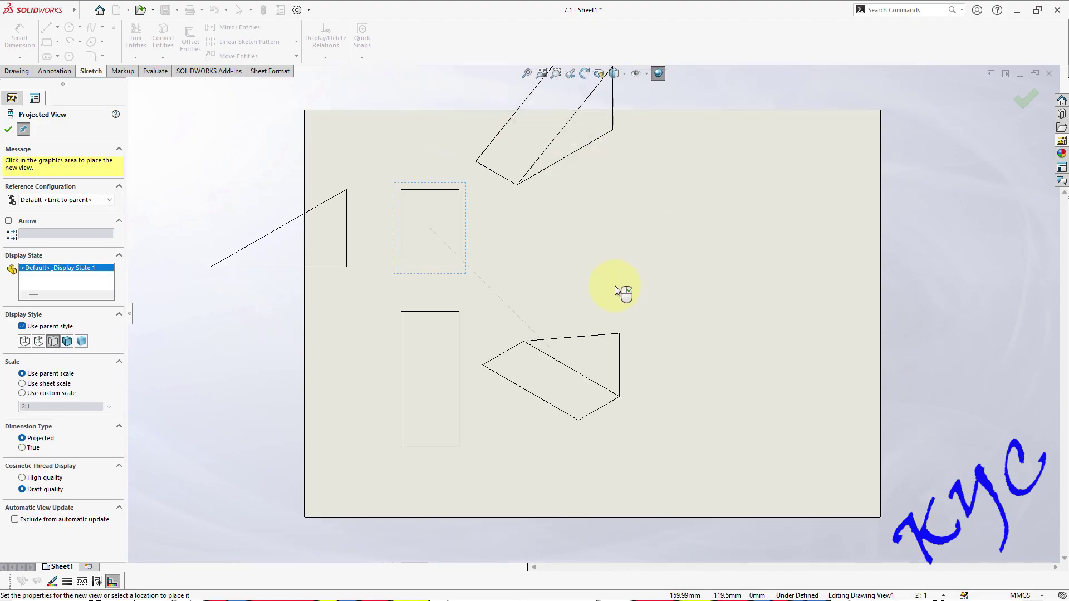
pyautogui.press('Escape')
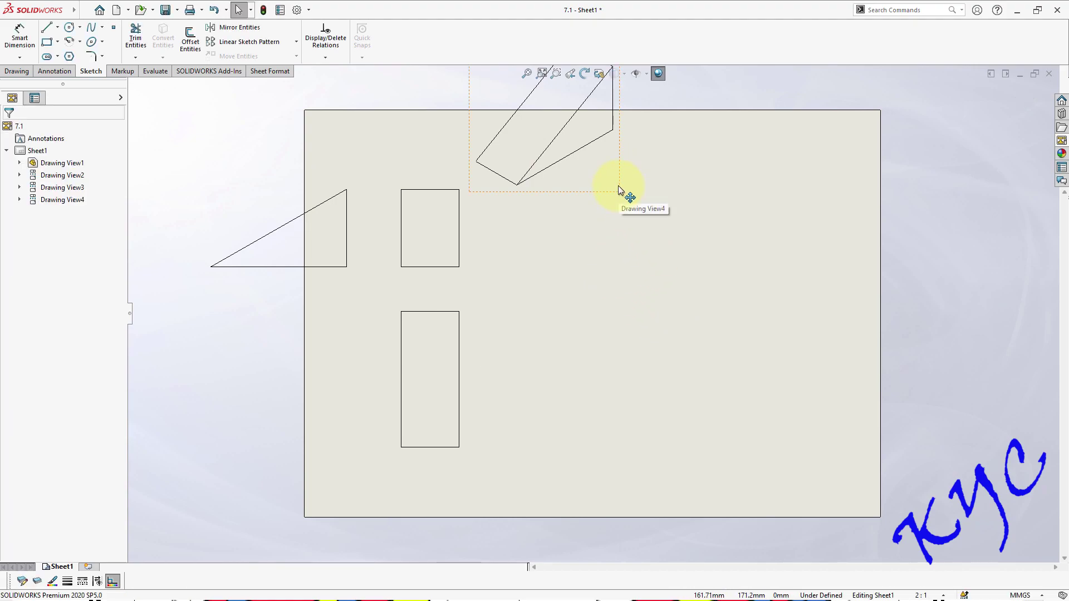
pyautogui.moveTo(620, 191)
pyautogui.mouseDown()
pyautogui.moveTo(830, 345)
pyautogui.moveTo(852, 392)
pyautogui.mouseUp()
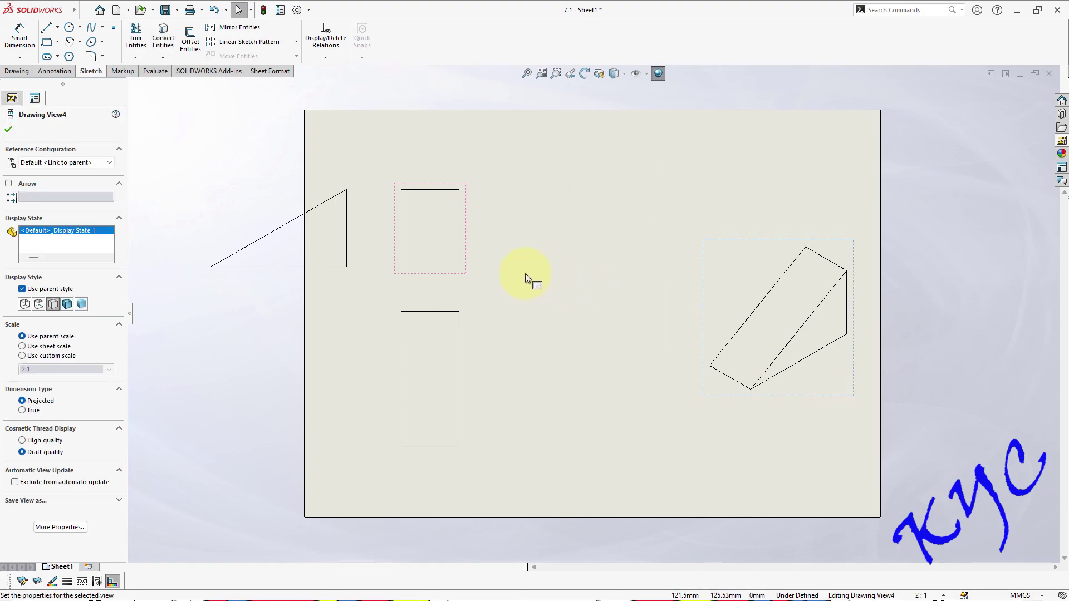
# Step: Move the front view with its aligned top view toward the sheet's middle and bring the triangular side view inside the sheet border
pyautogui.moveTo(468, 271); pyautogui.dragTo(605, 273)
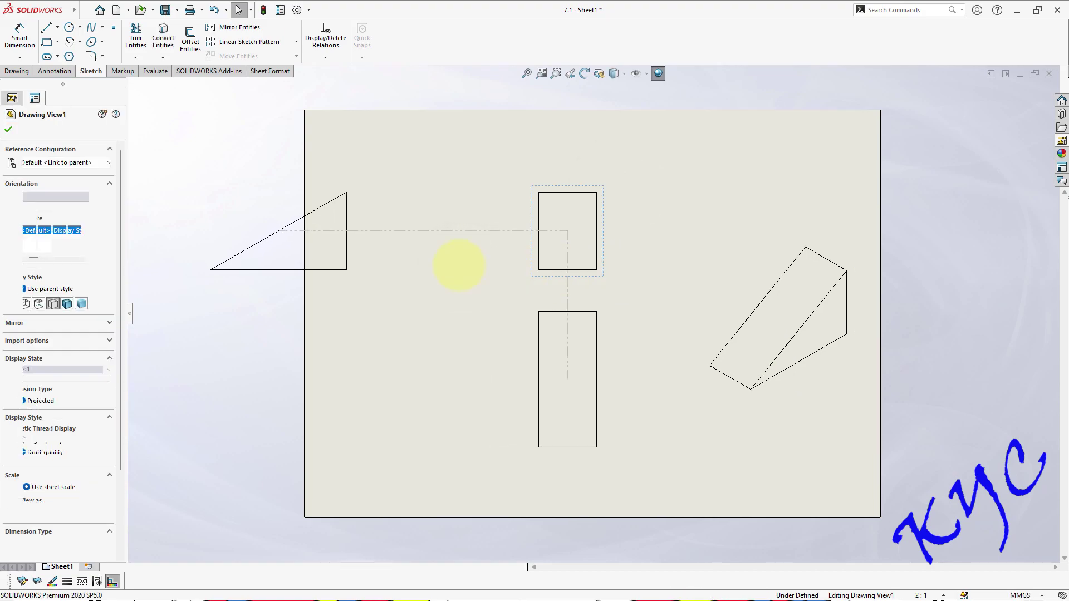
pyautogui.moveTo(350, 264); pyautogui.dragTo(482, 267)
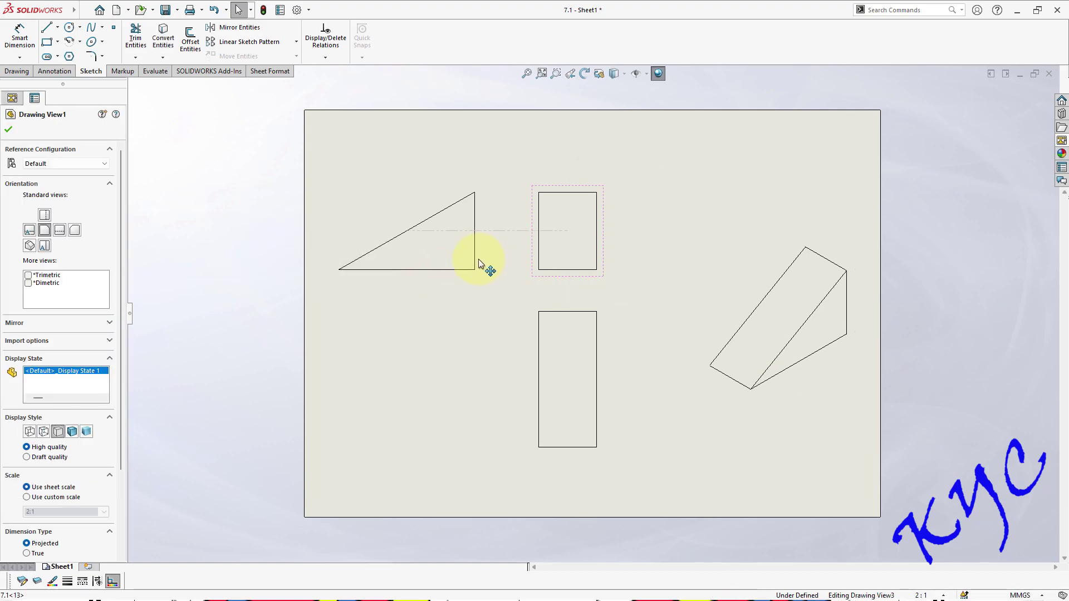
pyautogui.click(472, 319)
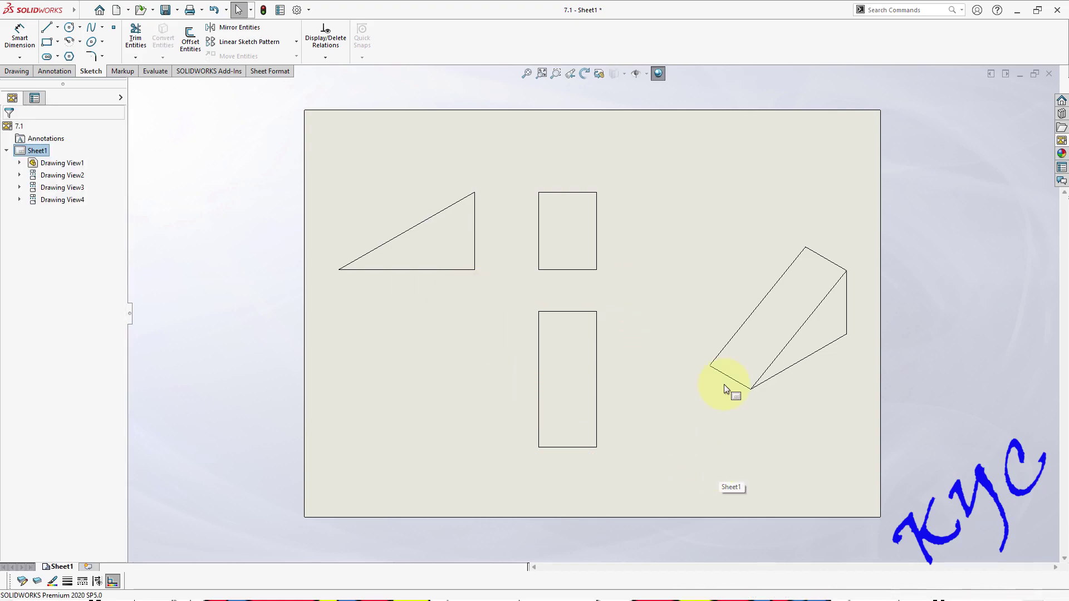
# Step: Set the isometric view's display style to Shaded With Edges
pyautogui.click(794, 391)
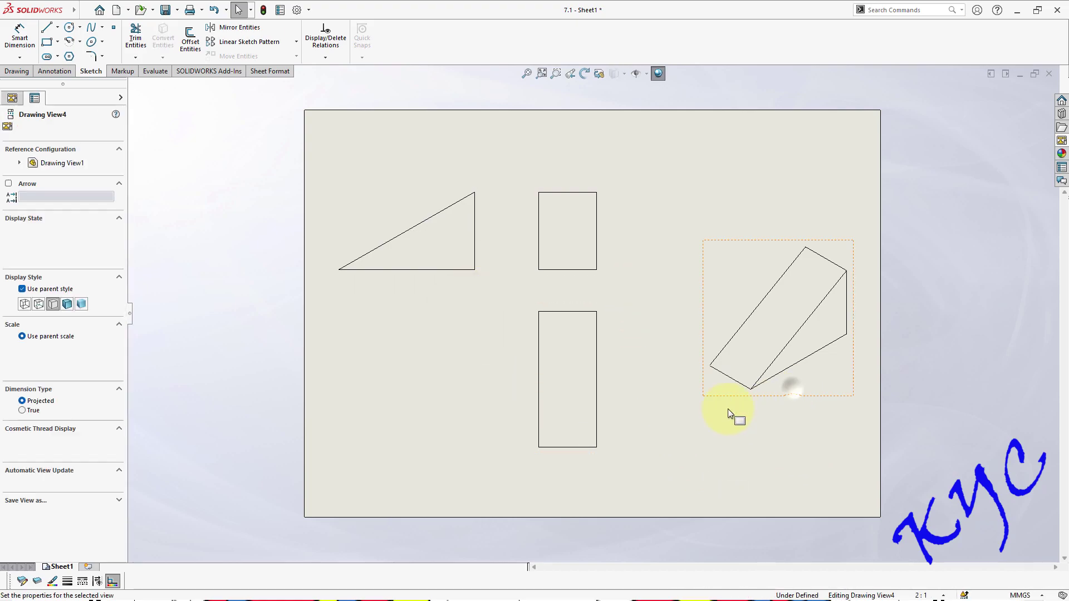
pyautogui.click(67, 304)
pyautogui.click(759, 458)
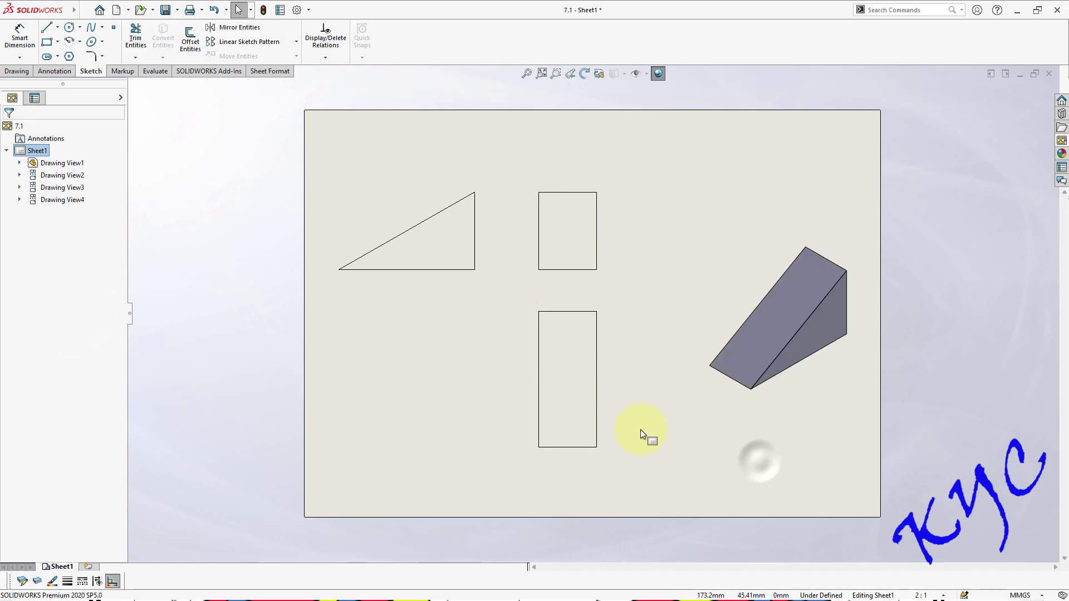
# Step: Set the front view's display style to Hidden Lines Visible
pyautogui.click(602, 284)
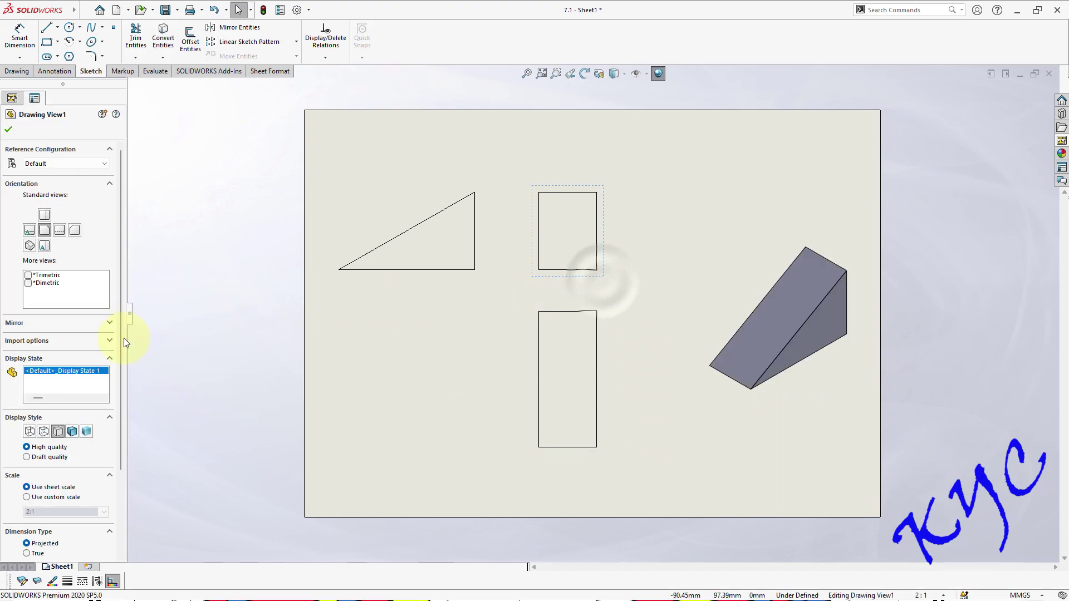
pyautogui.click(44, 430)
pyautogui.click(683, 463)
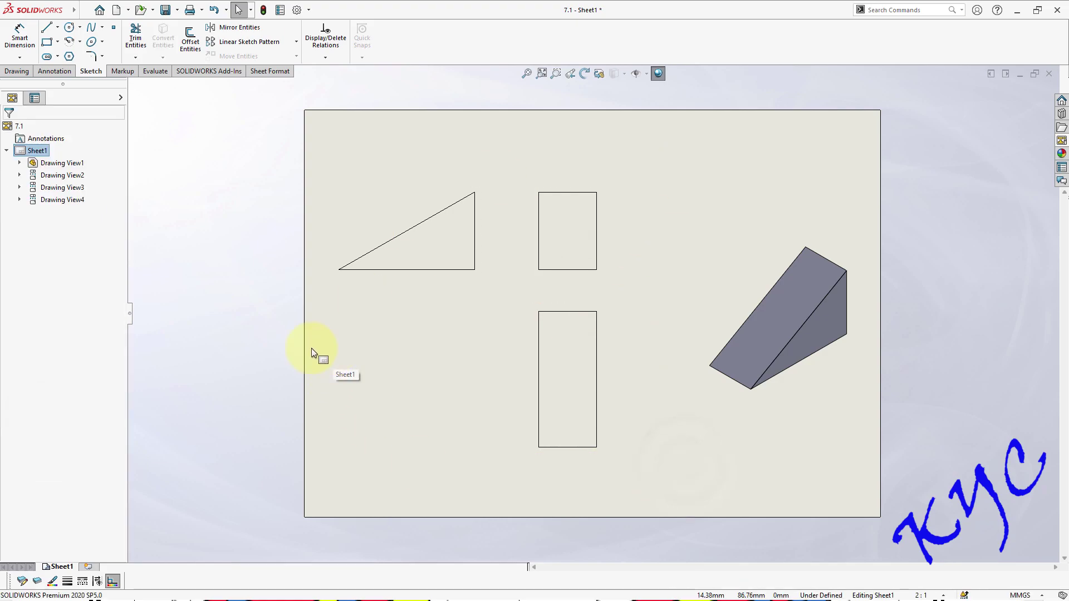
# Step: Dimension the front view's height, the top view's width and the side view's base length, placing each dimension outside its view
pyautogui.click(20, 35)
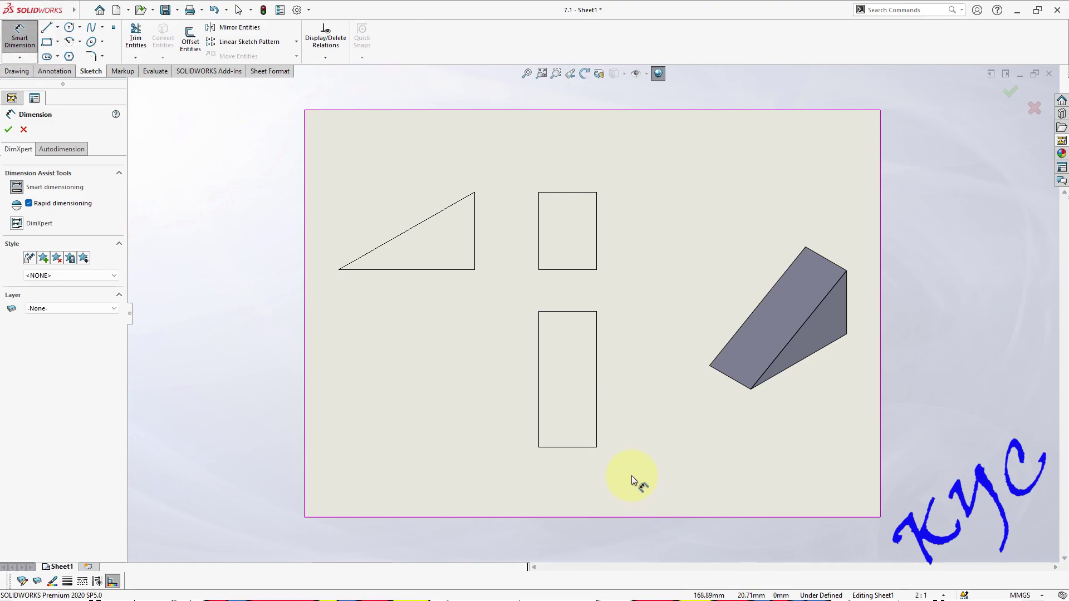
pyautogui.click(596, 240)
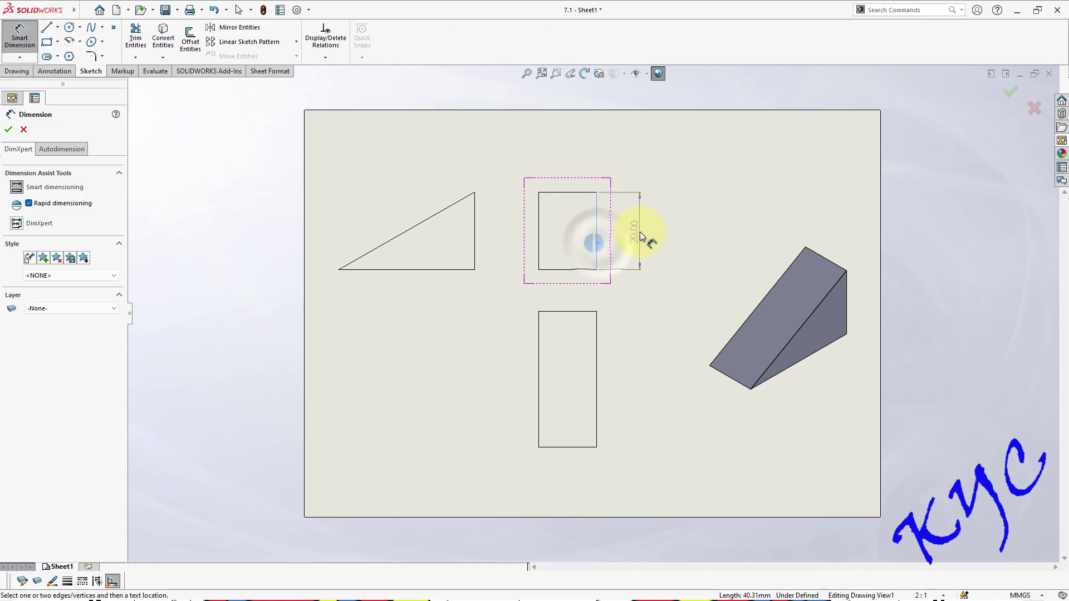
pyautogui.click(638, 232)
pyautogui.click(577, 448)
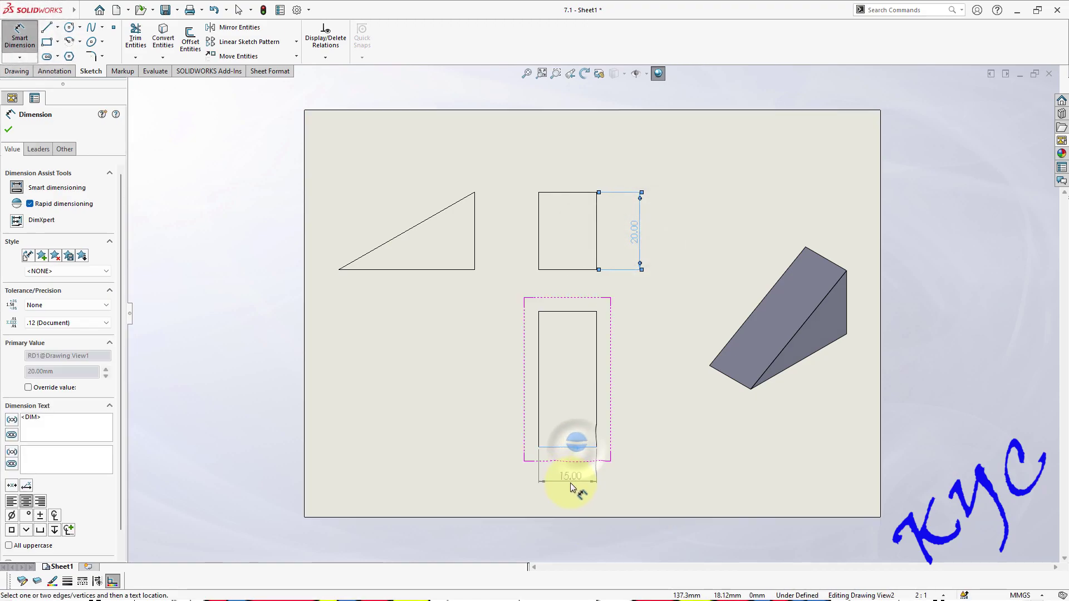
pyautogui.click(574, 483)
pyautogui.click(417, 270)
pyautogui.click(412, 317)
pyautogui.click(746, 179)
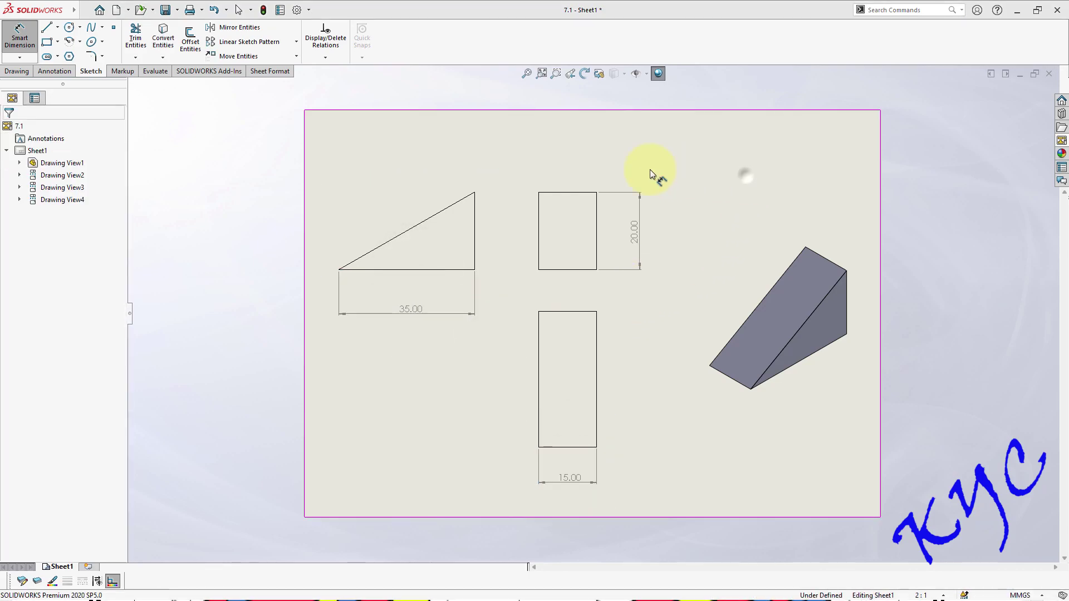
# Step: Change the document's dimension properties so that whole-number dimensions display without trailing zeros, and apply the settings
pyautogui.click(297, 10)
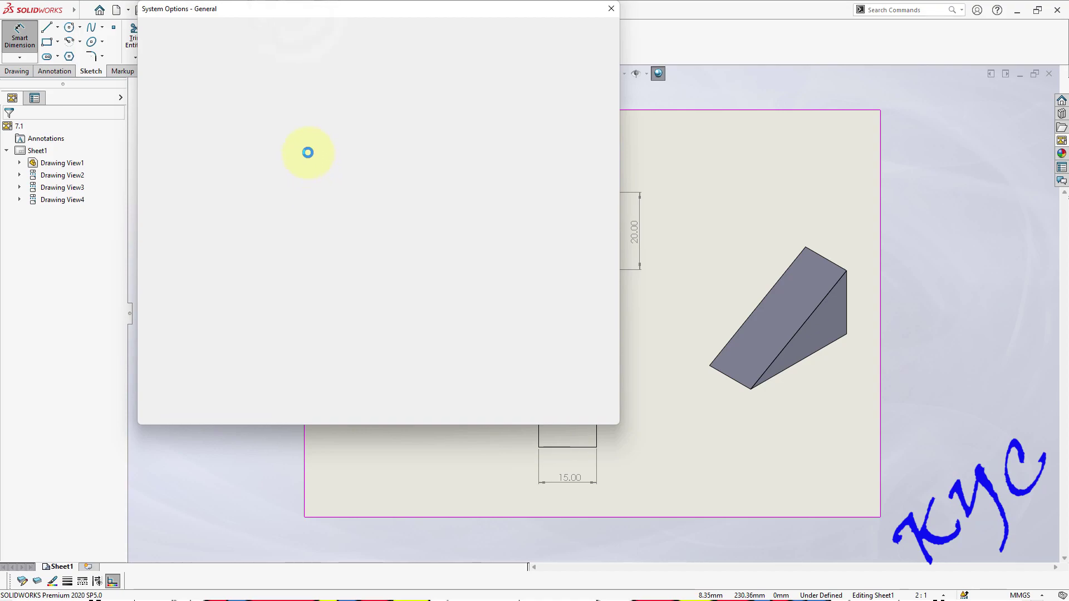
pyautogui.click(229, 30)
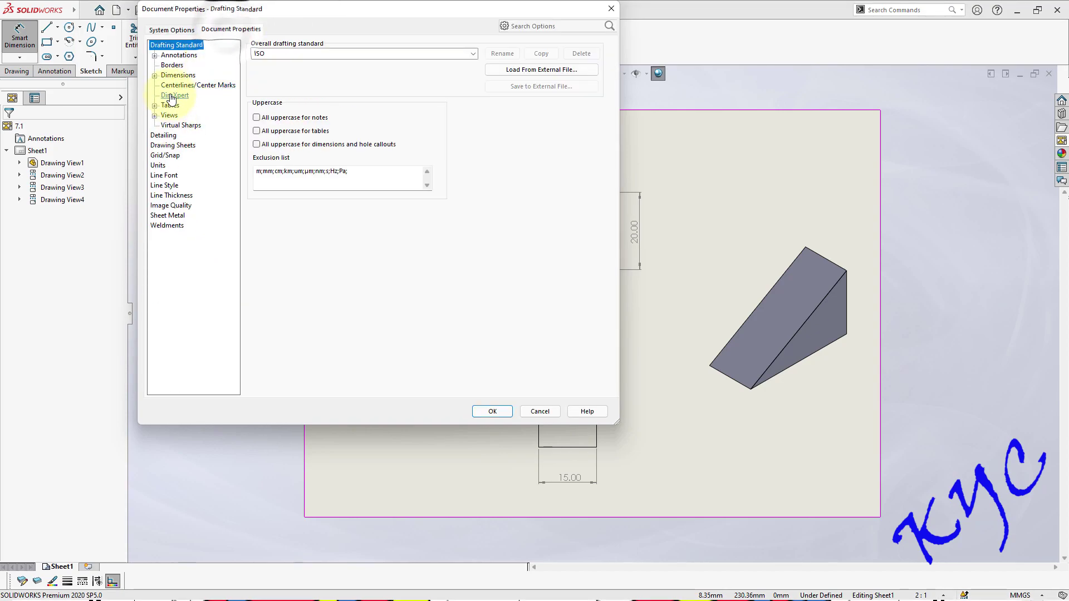
pyautogui.click(177, 75)
pyautogui.click(351, 346)
pyautogui.click(349, 364)
pyautogui.click(492, 411)
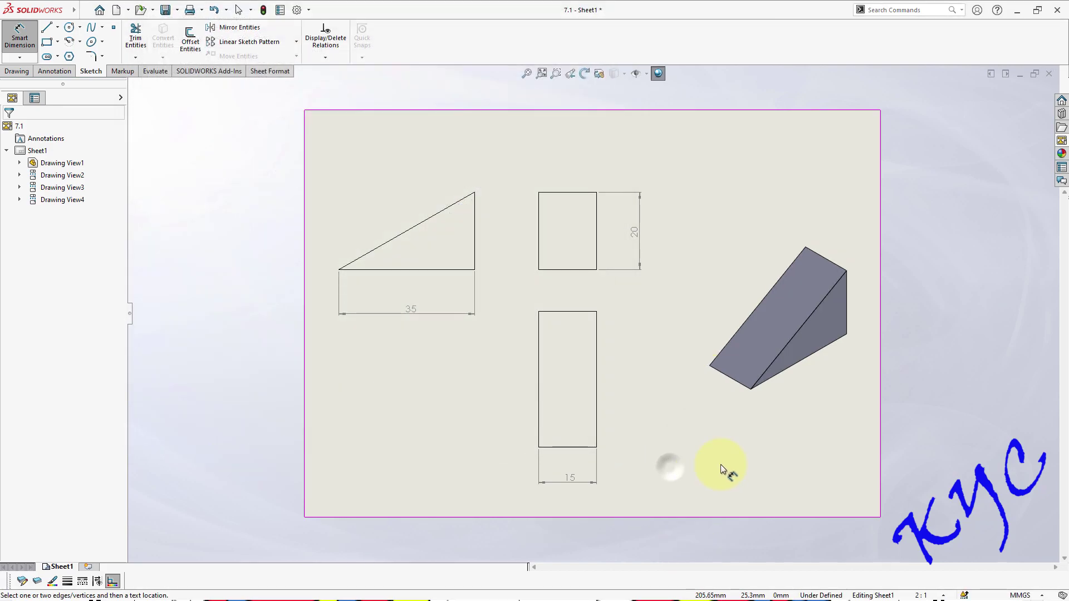
pyautogui.scroll(-1, 740, 444)
pyautogui.scroll(-1, 691, 279)
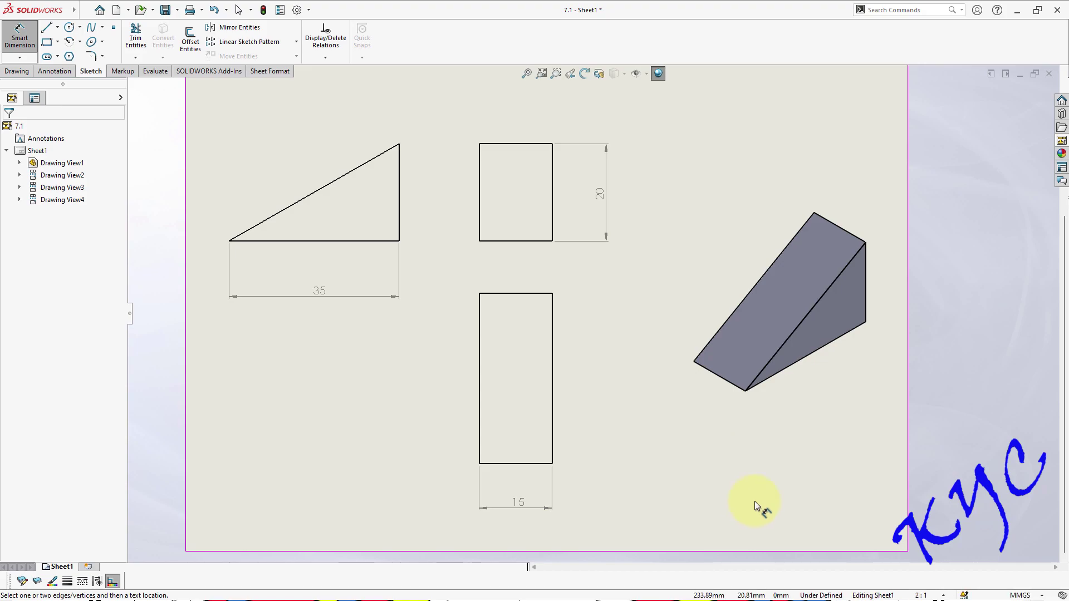